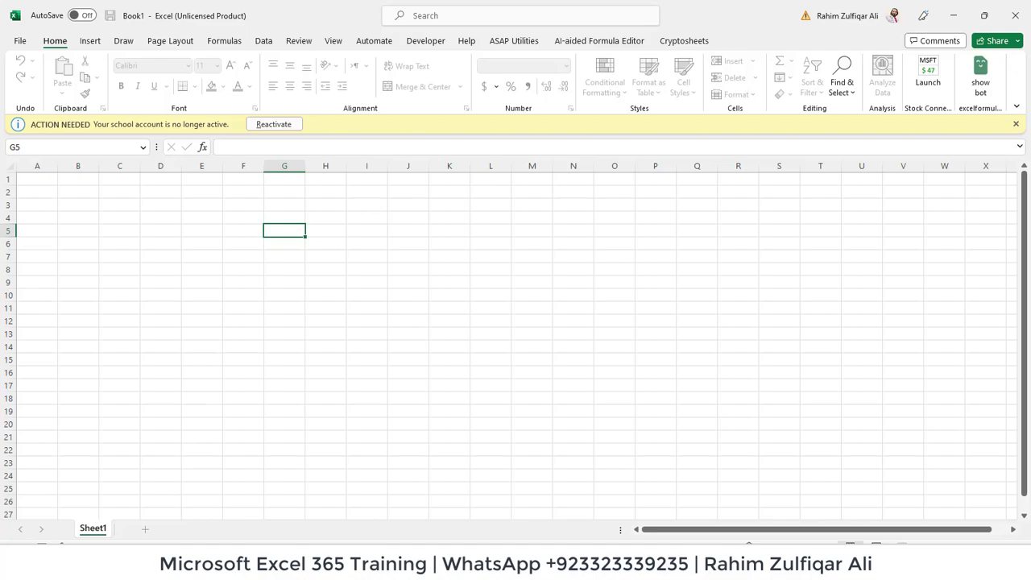
Switch from the unlicensed Excel workbook to the Microsoft 365 Personal purchase page ($6.99/month) in Chrome.
key("alt+Tab")
scroll(513, 242, "down", 5)
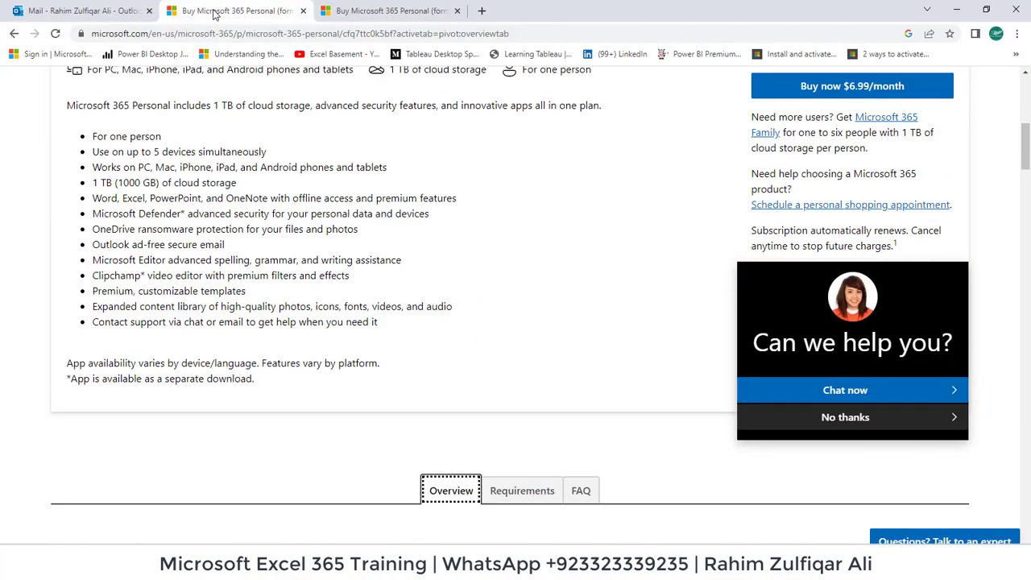
scroll(511, 241, "up", 6)
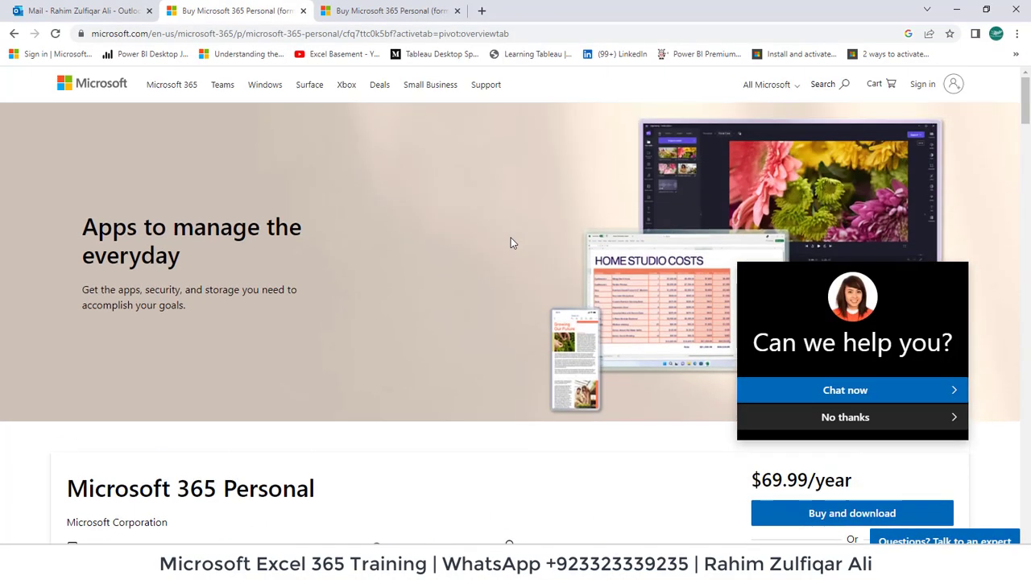
scroll(510, 242, "down", 5)
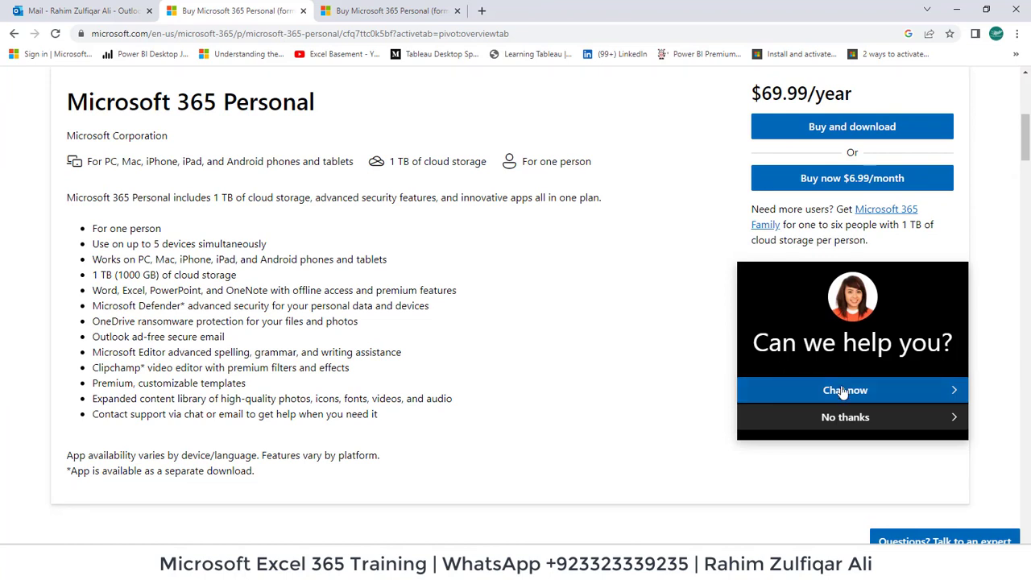
scroll(733, 224, "up", 3)
scroll(734, 229, "down", 2)
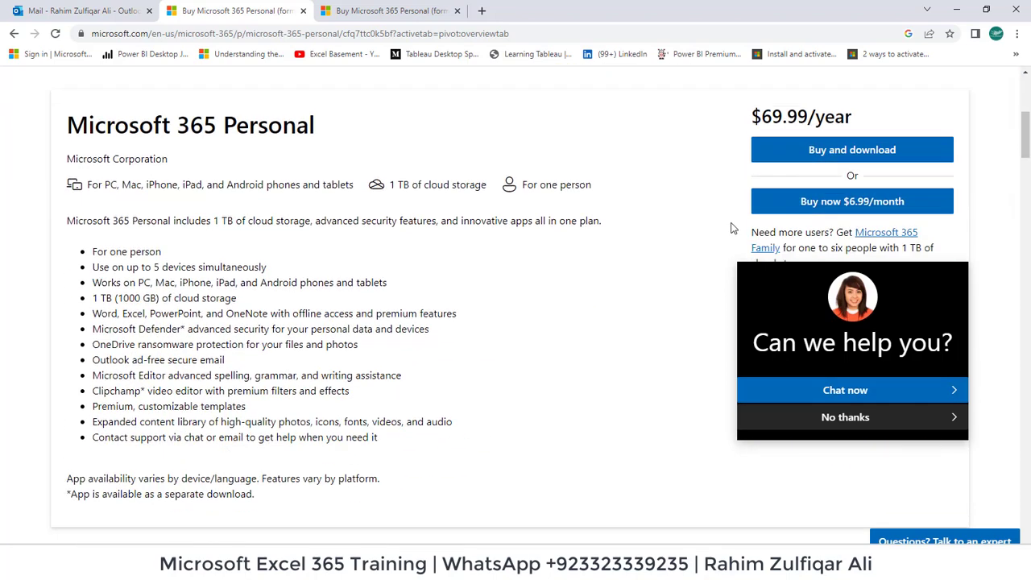
scroll(733, 228, "down", 1)
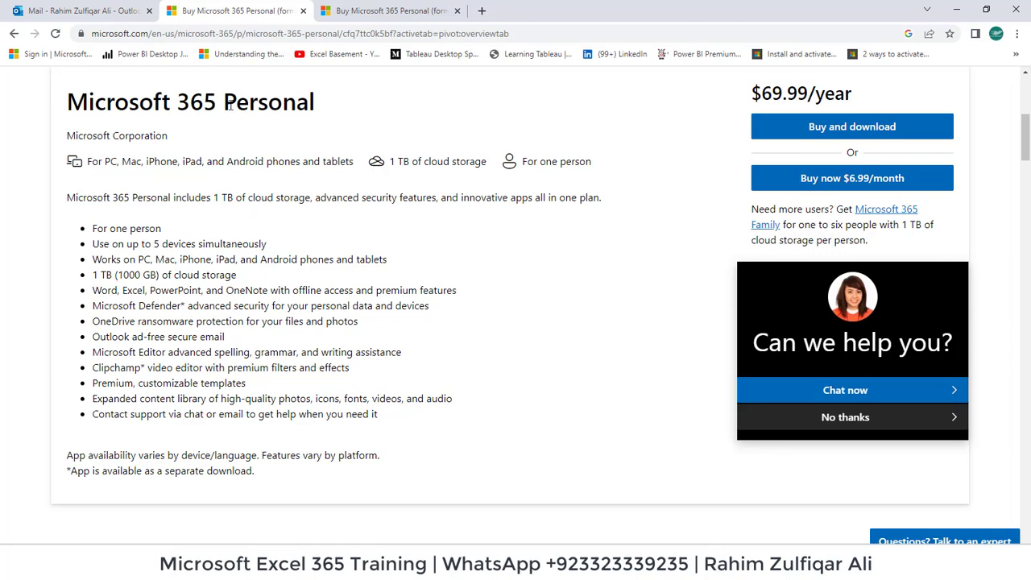
left_click_drag(230, 105, 317, 100)
left_click(379, 288)
scroll(381, 287, "down", 4)
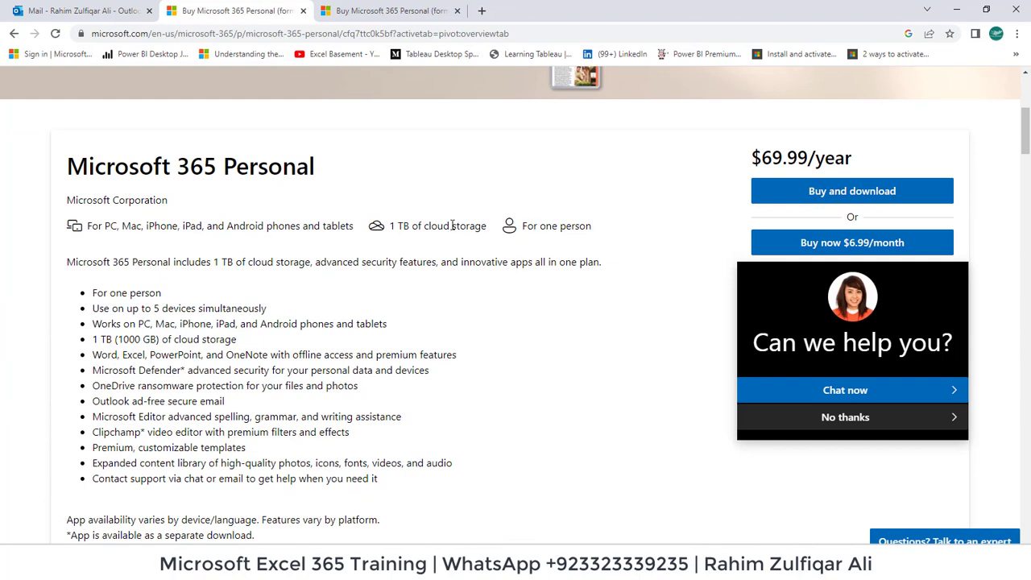
scroll(359, 276, "down", 1)
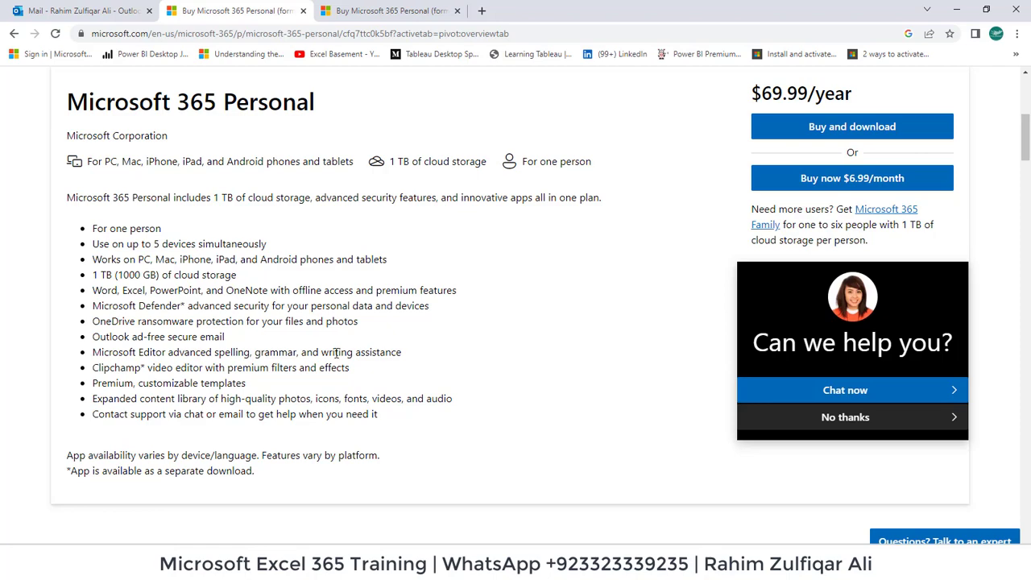
scroll(336, 353, "down", 8)
scroll(336, 353, "up", 2)
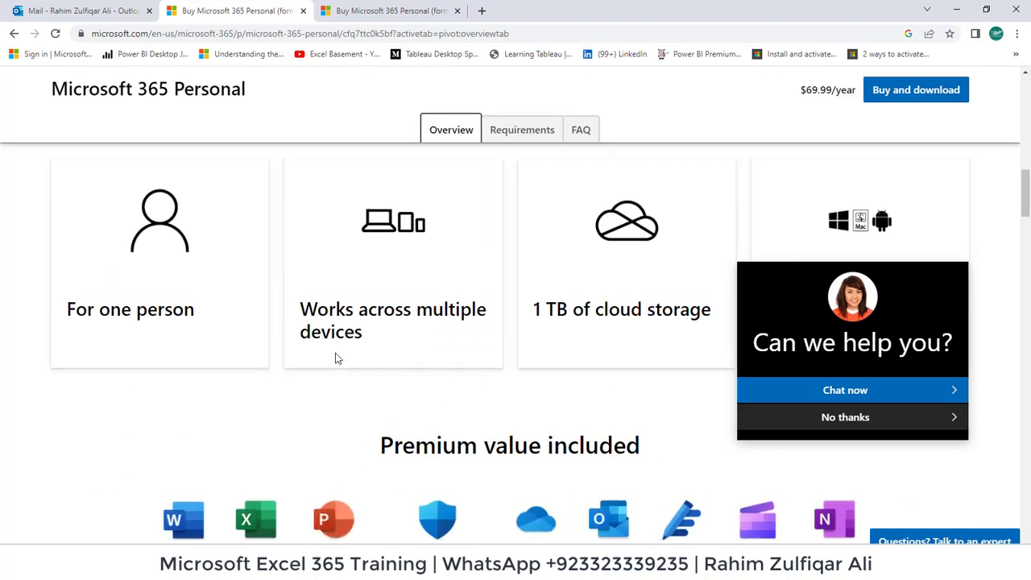
left_click(516, 131)
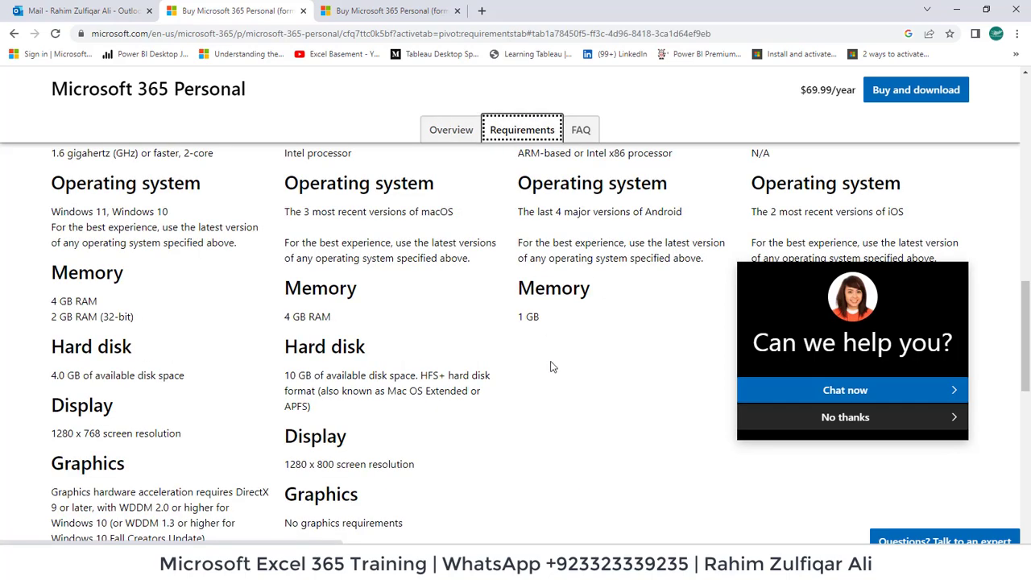
scroll(552, 367, "up", 1)
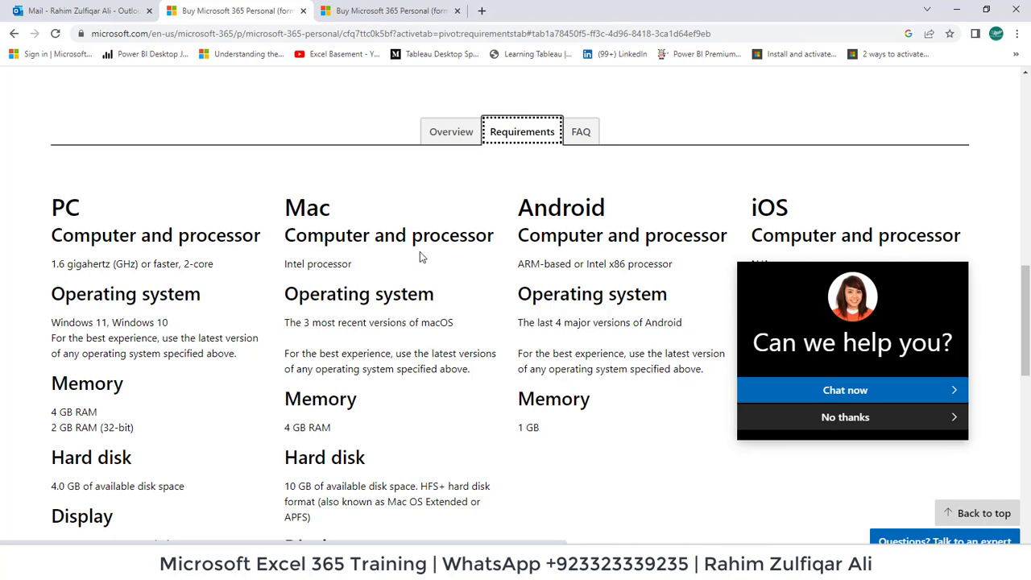
left_click(582, 134)
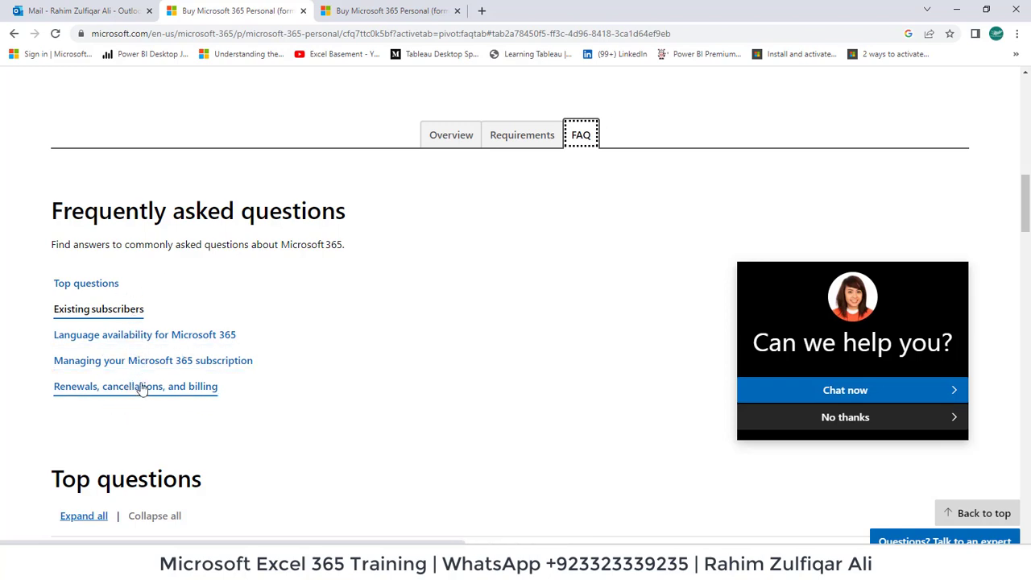
scroll(142, 392, "down", 2)
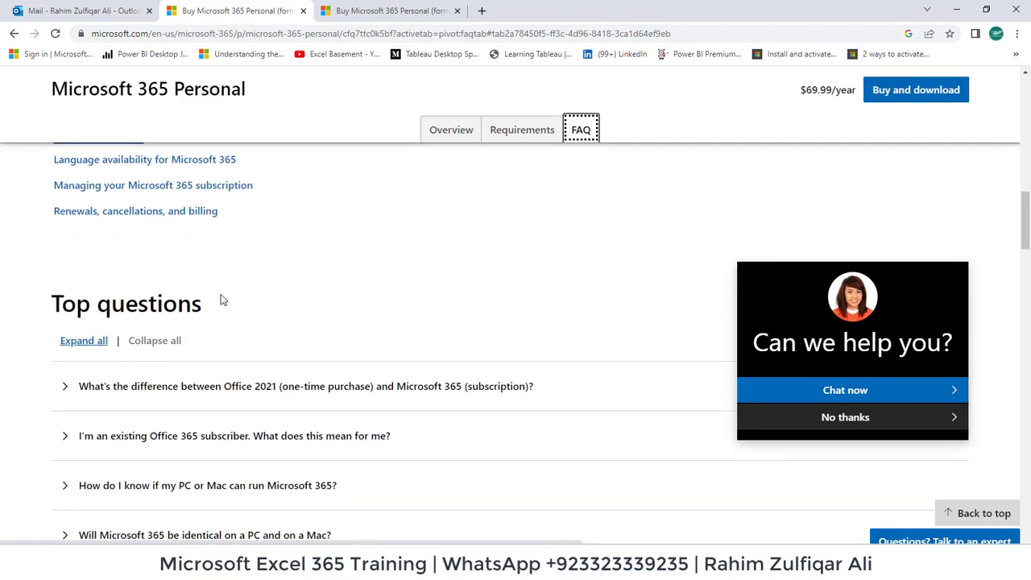
scroll(223, 299, "up", 2)
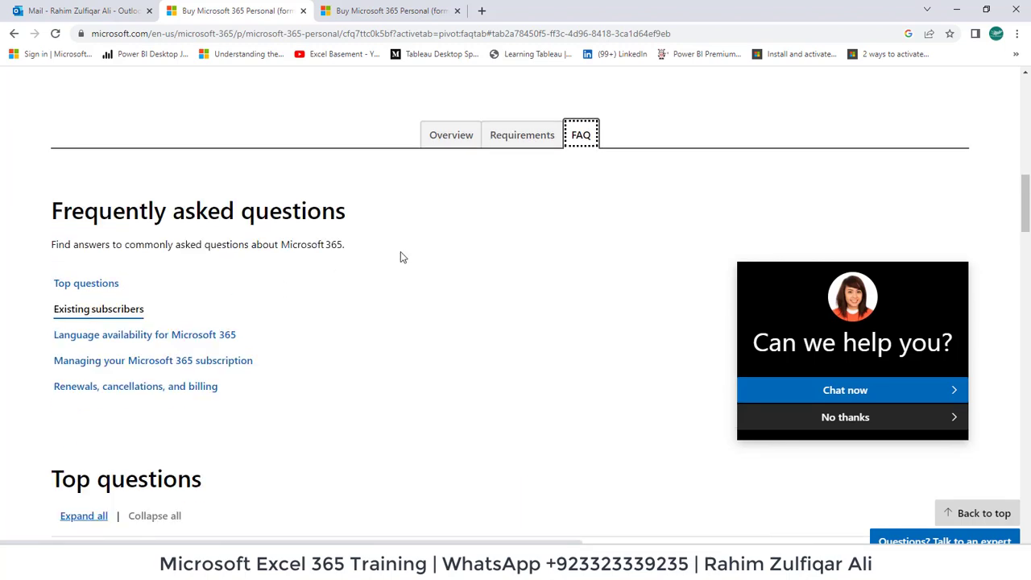
left_click(459, 139)
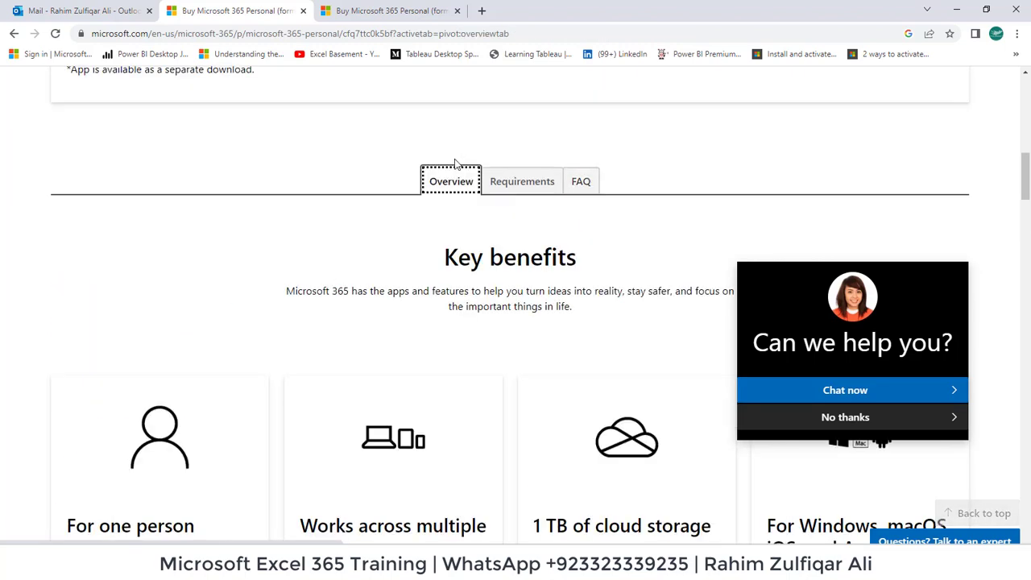
scroll(486, 262, "down", 4)
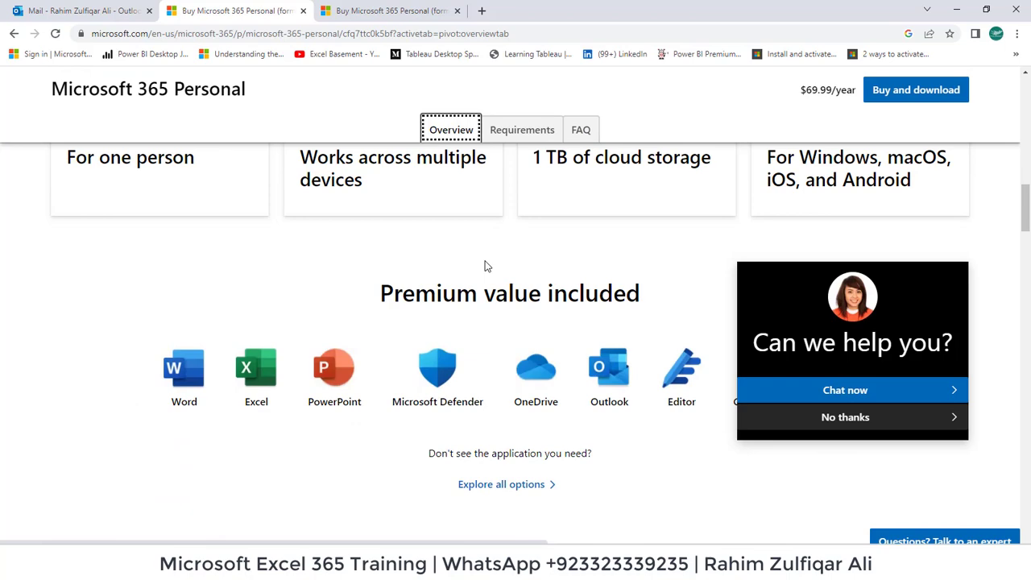
scroll(486, 266, "down", 1)
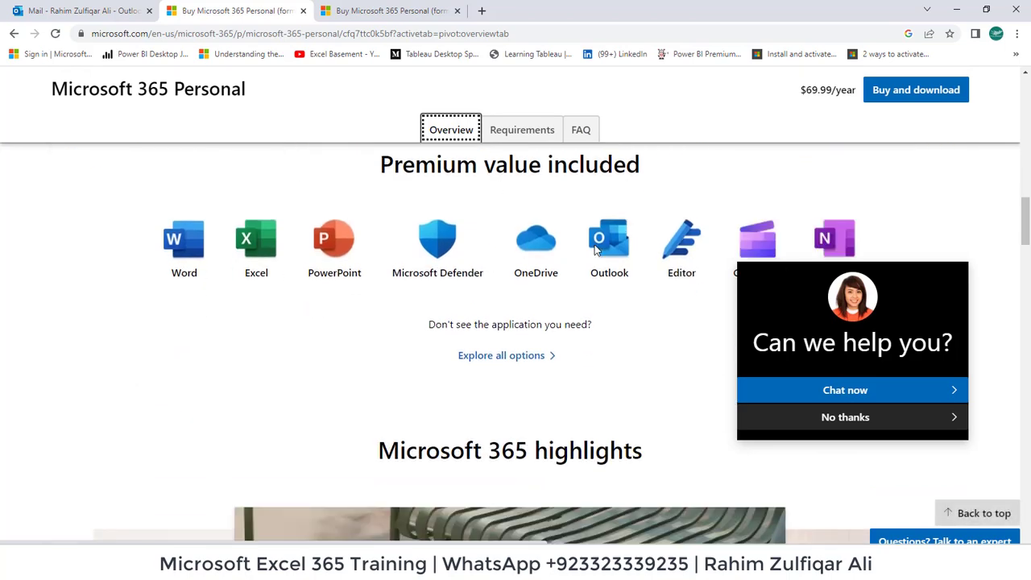
scroll(596, 249, "up", 12)
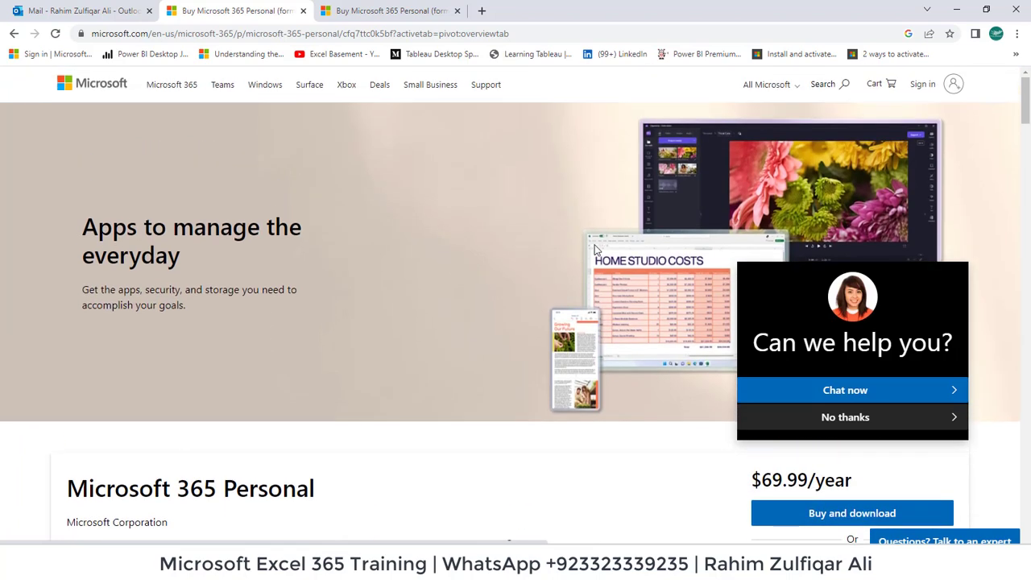
Compare the Personal plan's Rs13,999.00/year and $69.99/year pricing pages, then return to Excel's Book1.
left_click(419, 12)
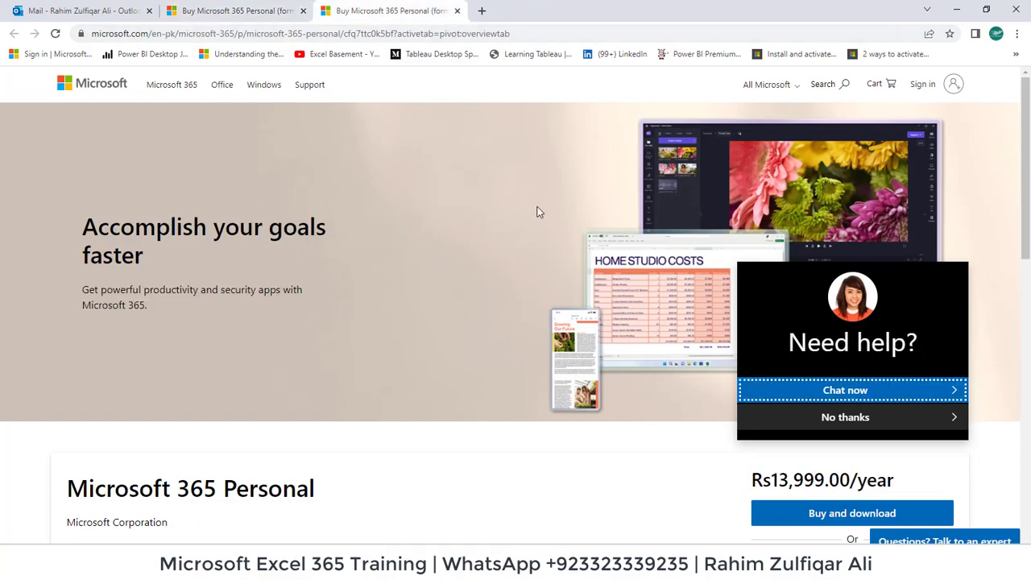
scroll(538, 212, "down", 3)
left_click(234, 12)
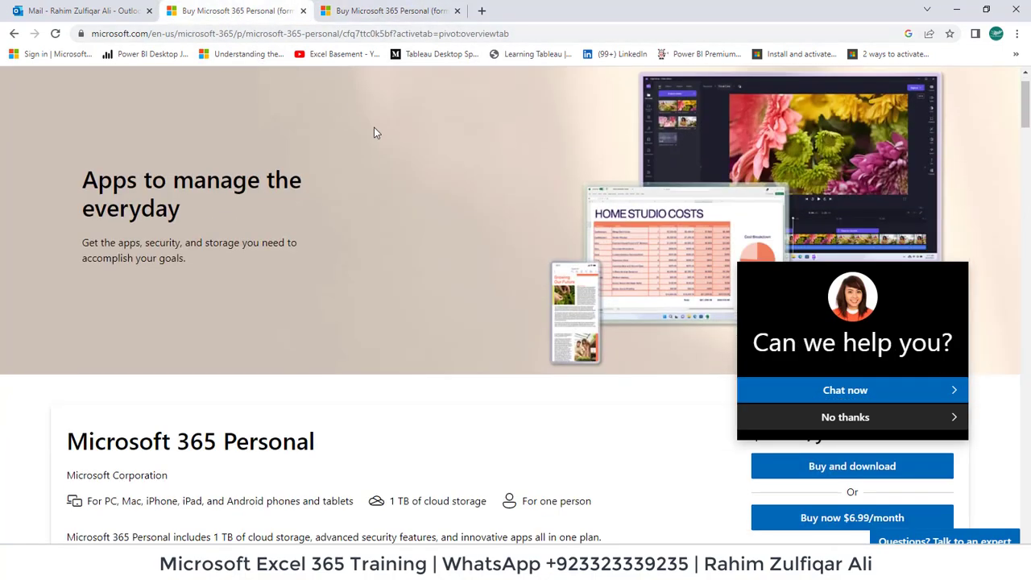
scroll(374, 132, "down", 6)
scroll(575, 205, "up", 3)
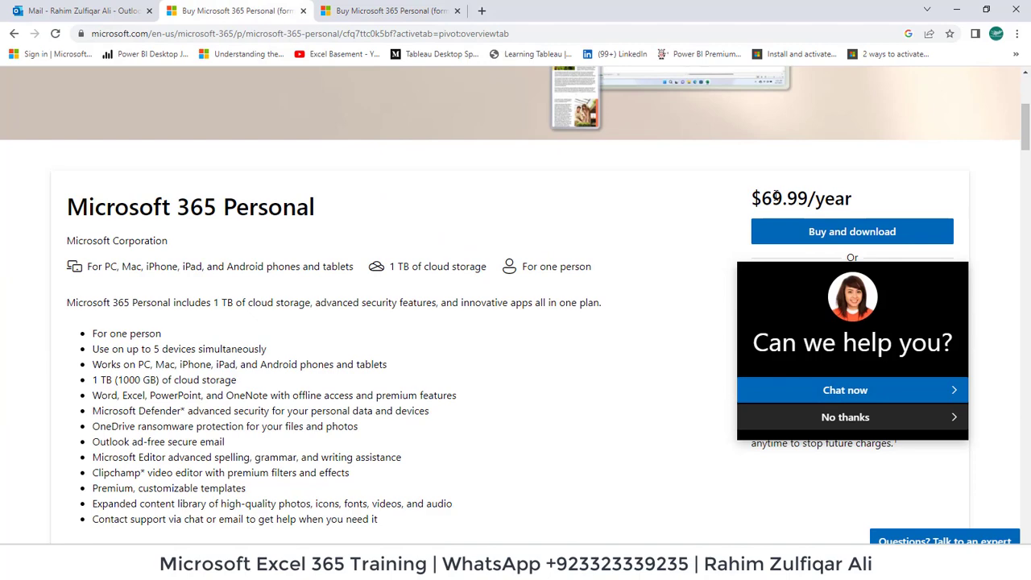
left_click(368, 10)
scroll(643, 139, "down", 1)
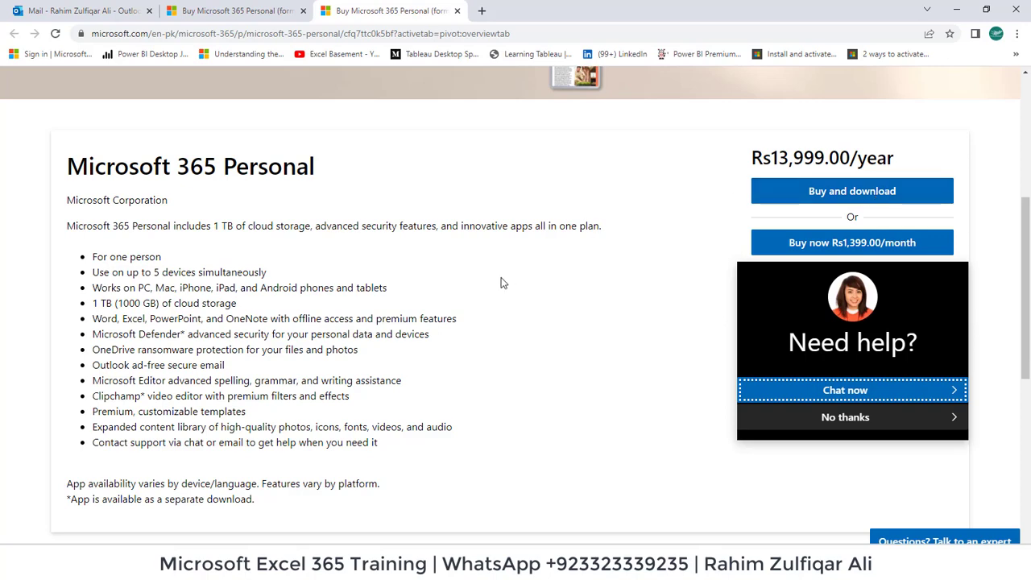
left_click(278, 569)
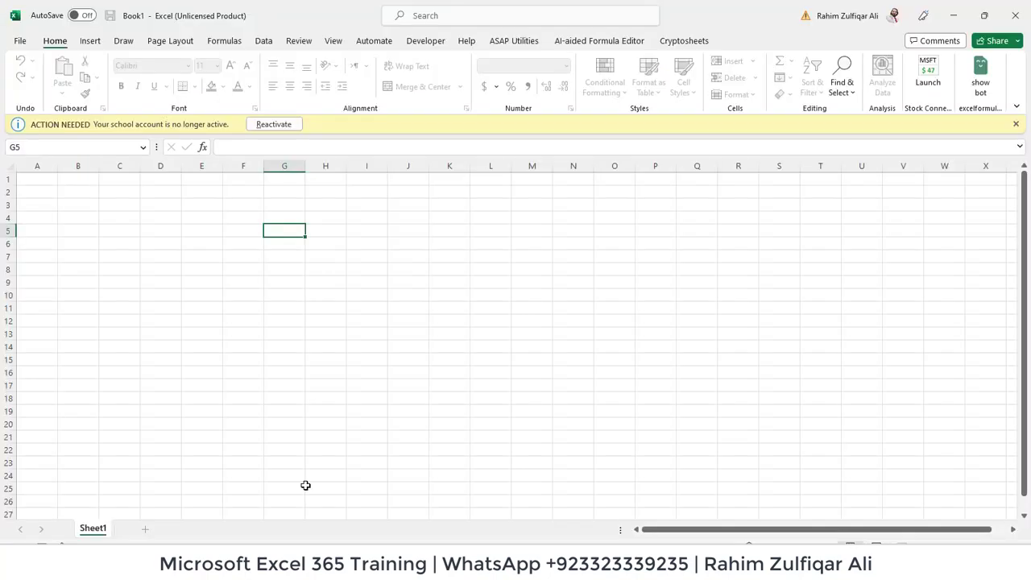
Select cell K7, then open File > Account, showing Microsoft 365 Apps for enterprise as Product Deactivated.
left_click(444, 253)
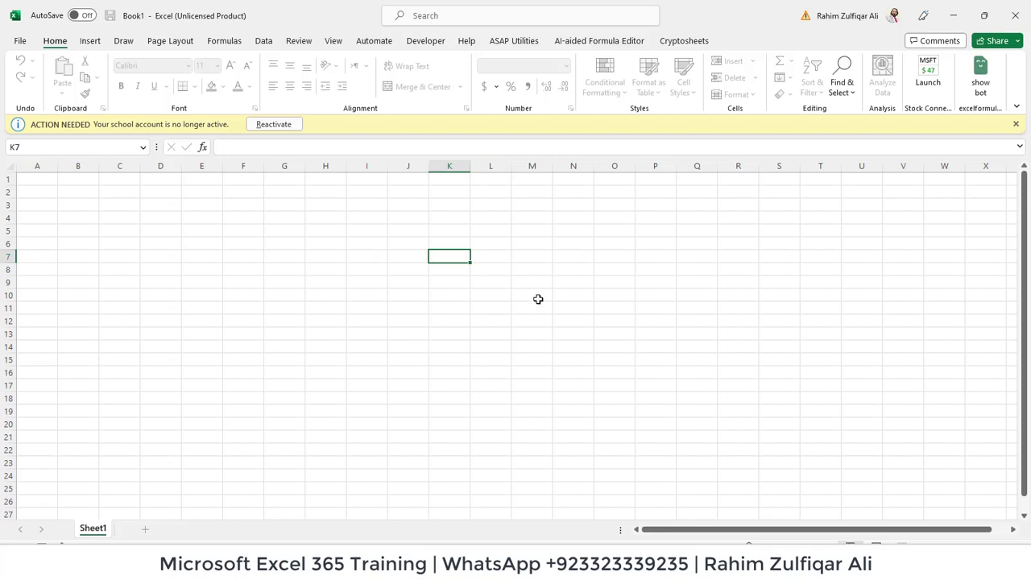
left_click(20, 41)
left_click(45, 481)
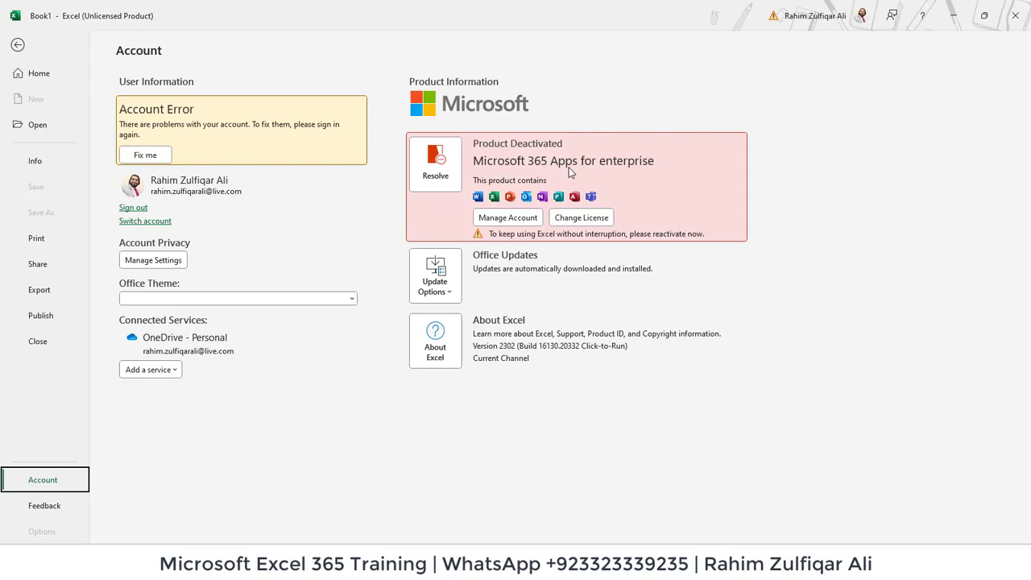
Leave the Account page and return to the worksheet and its reactivation prompt.
left_click(17, 45)
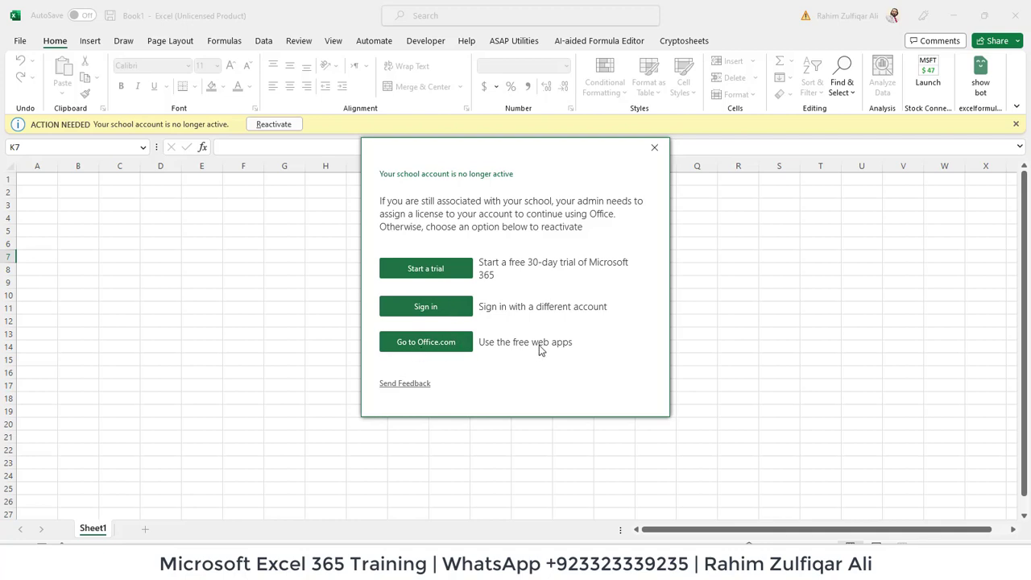
Start a trial and scroll the plans list past Family (PKR 17,999.00) to Personal (PKR 13,999.00/year).
left_click(442, 269)
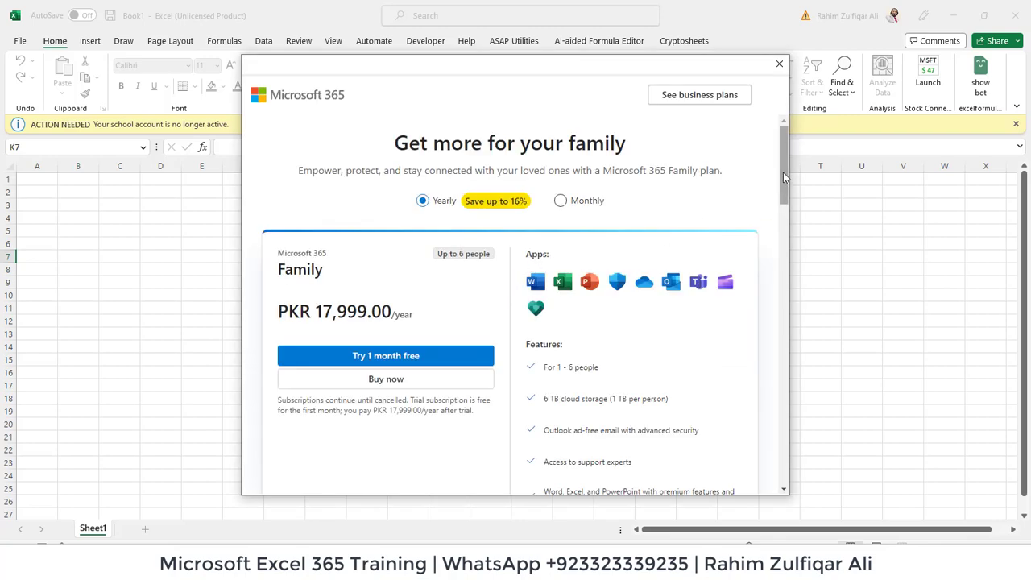
scroll(785, 173, "down", 1)
scroll(786, 169, "up", 1)
scroll(780, 197, "down", 2)
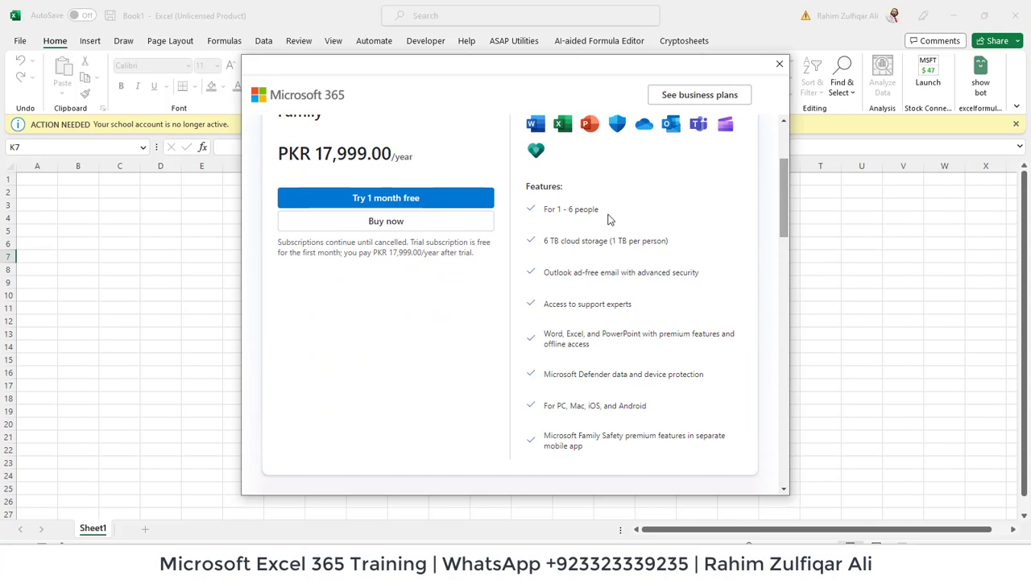
left_click_drag(786, 215, 786, 280)
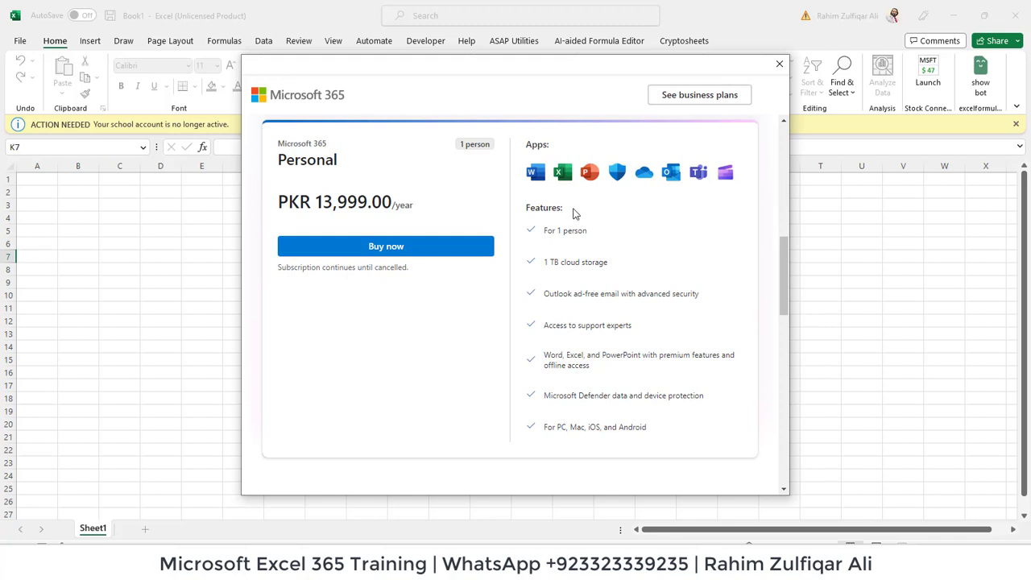
Buy Microsoft 365 Personal at Rs13,999 yearly and choose credit or debit card payment.
left_click(386, 249)
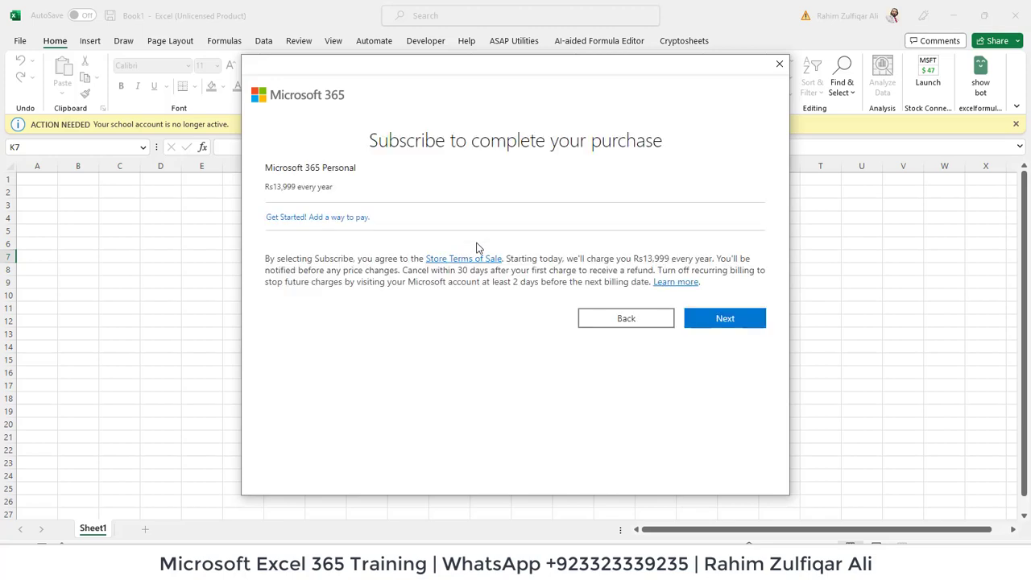
left_click(730, 321)
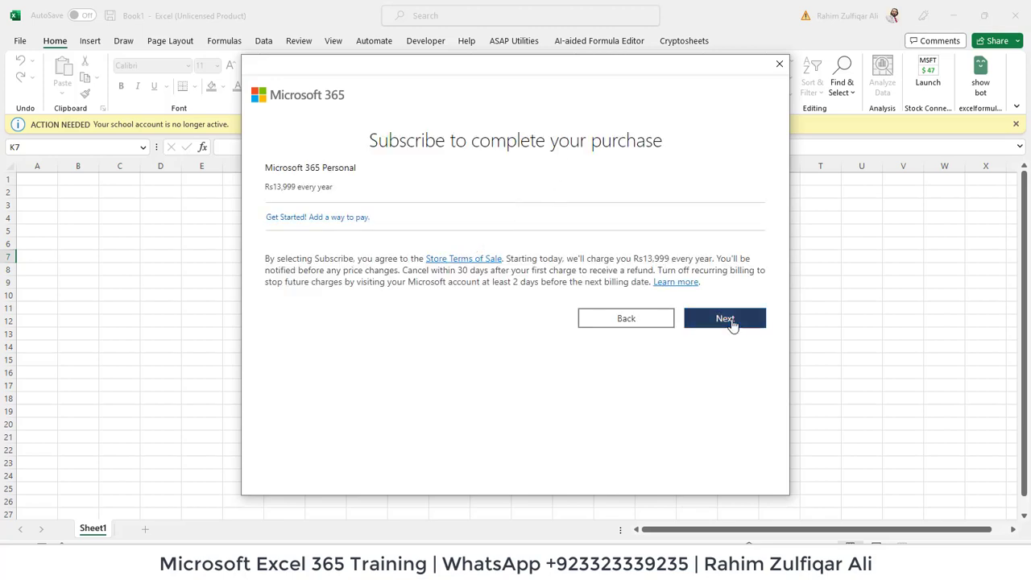
left_click(732, 322)
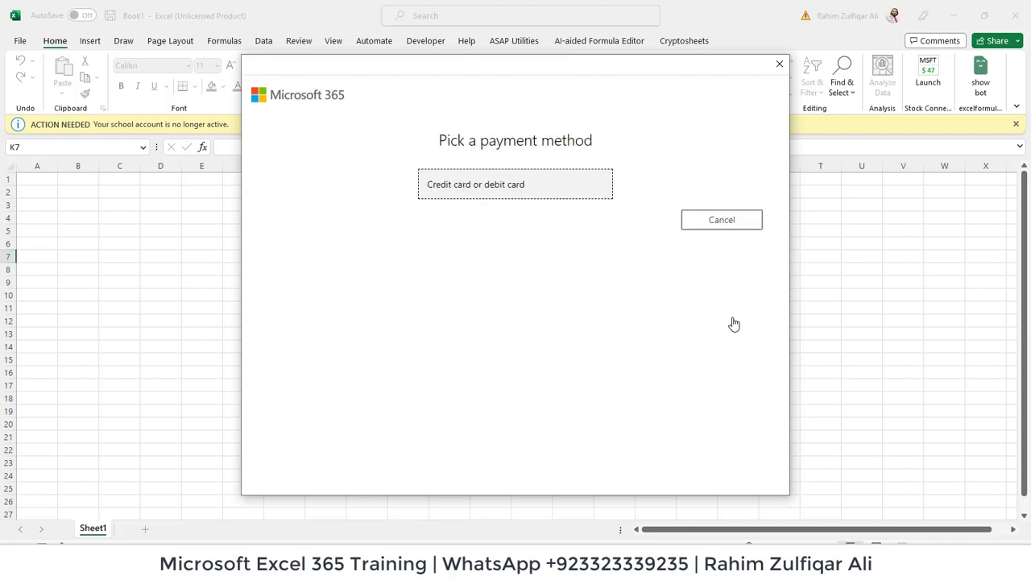
left_click(469, 190)
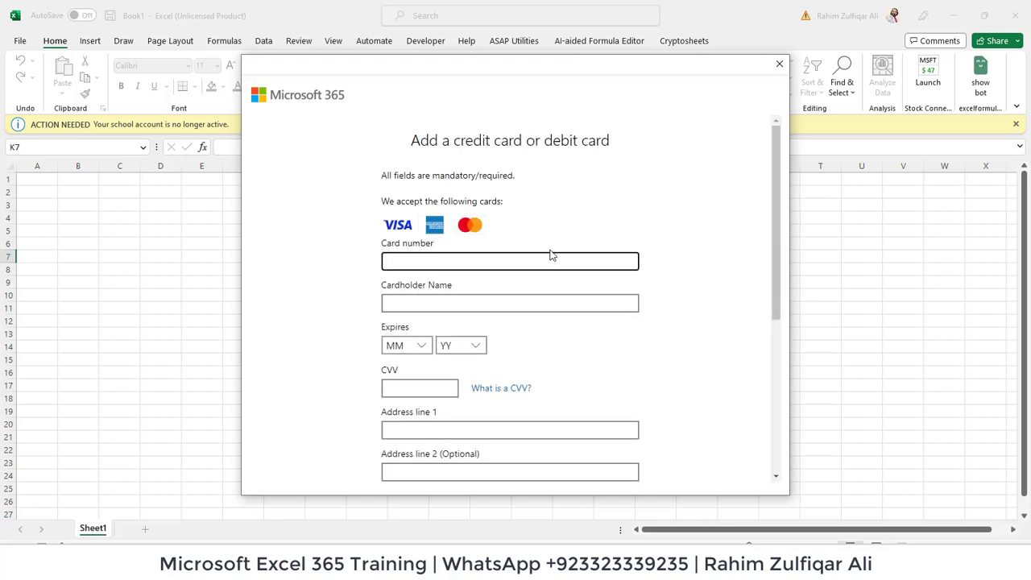
scroll(523, 339, "down", 1)
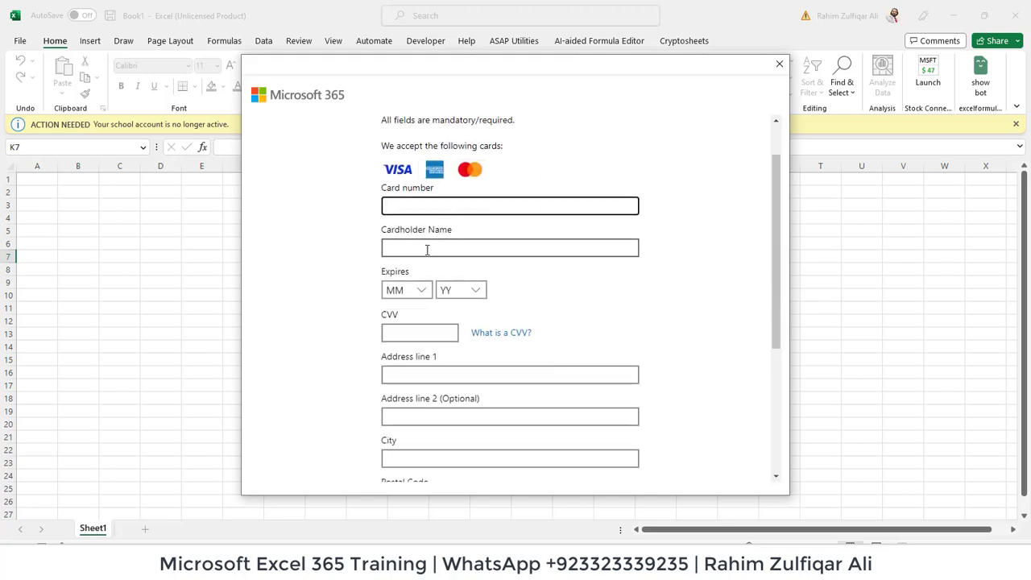
scroll(435, 355, "down", 2)
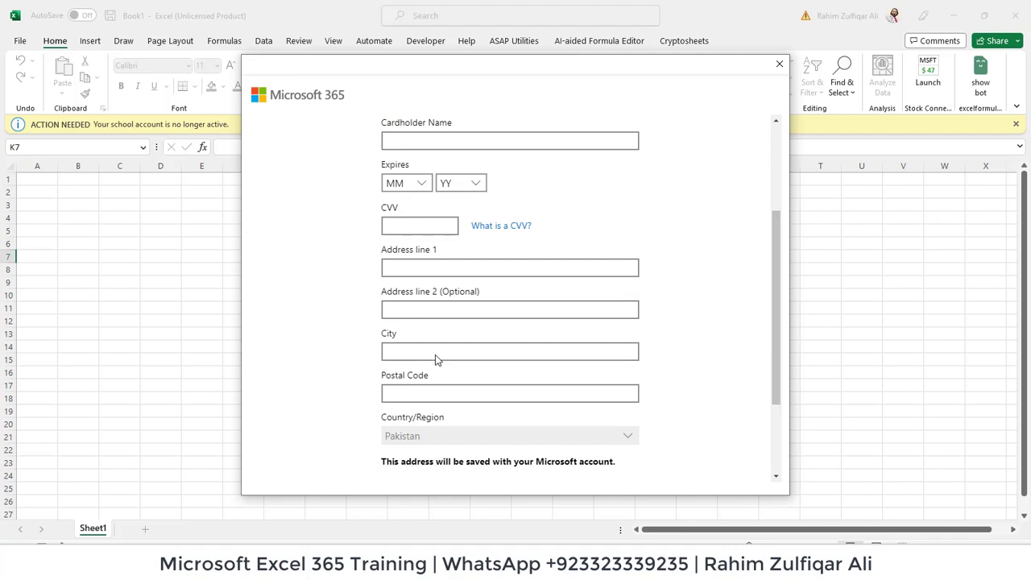
scroll(435, 355, "down", 2)
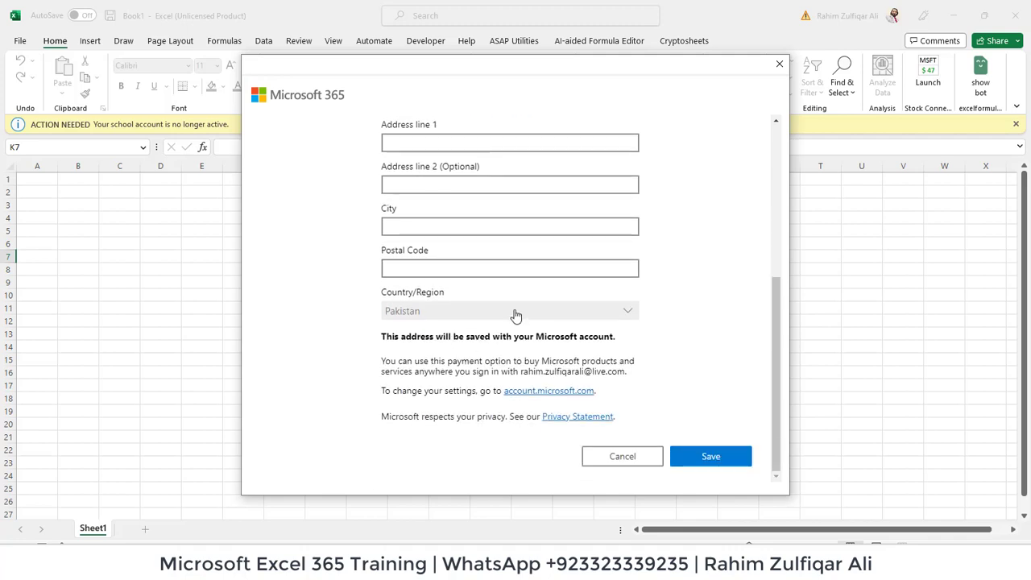